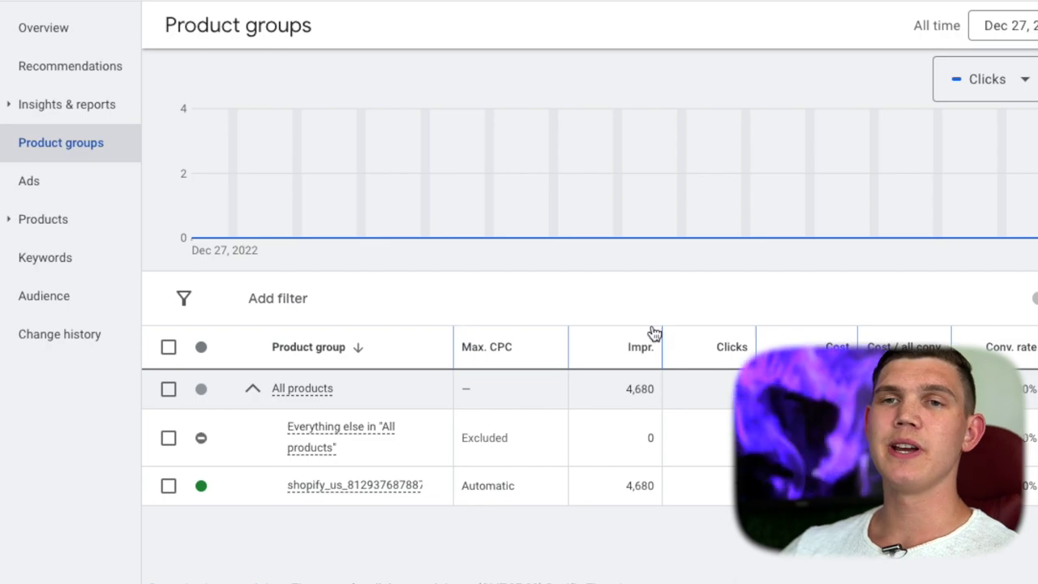
Step: Open the shopping campaign's search terms report and review each term's clicks, impressions, CTR, average CPC and cost
left_click(87, 108)
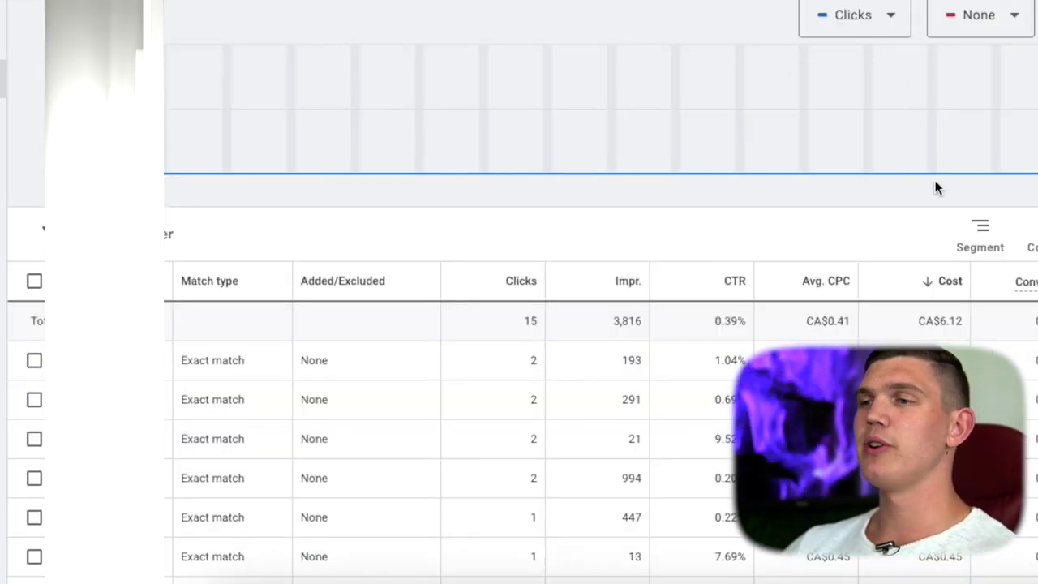
scroll(815, 279, "down", 1)
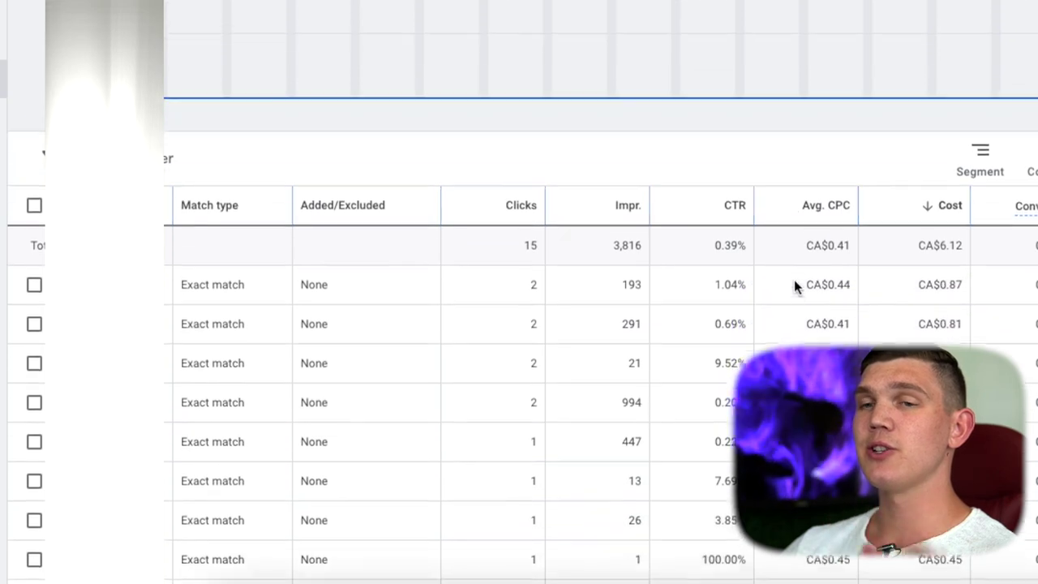
scroll(795, 285, "down", 2)
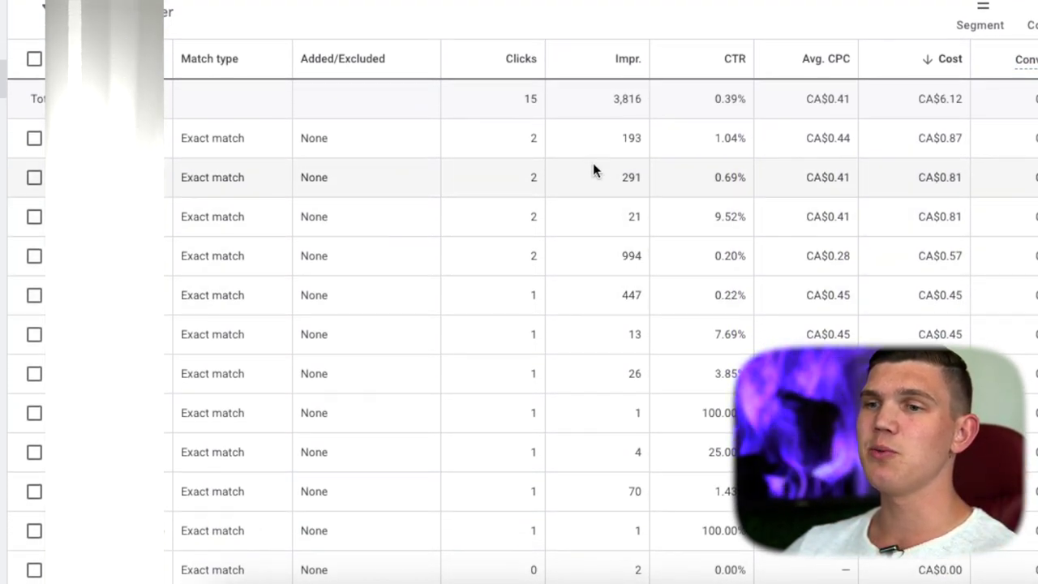
scroll(730, 300, "down", 3)
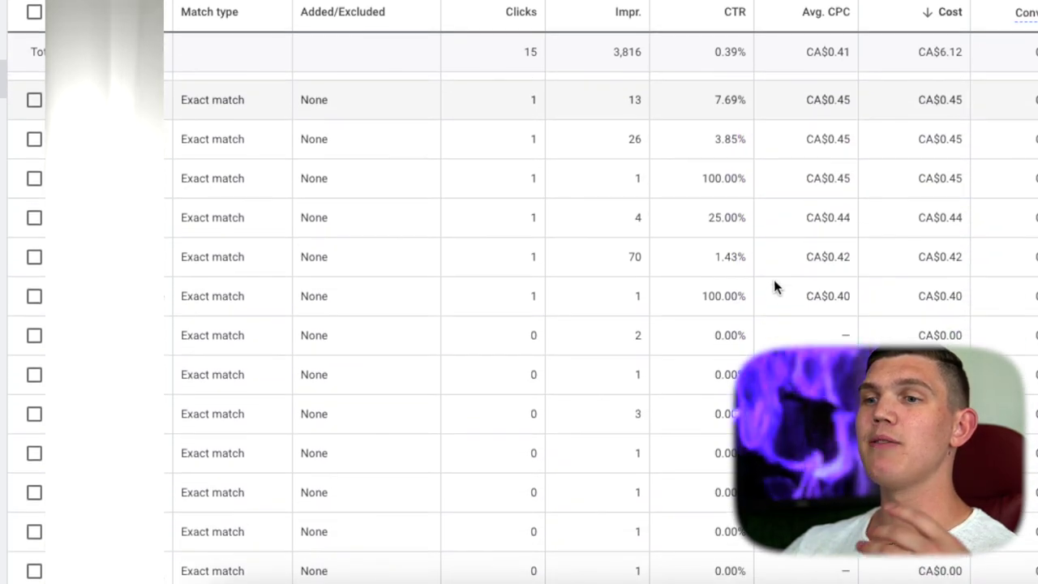
scroll(770, 288, "down", 5)
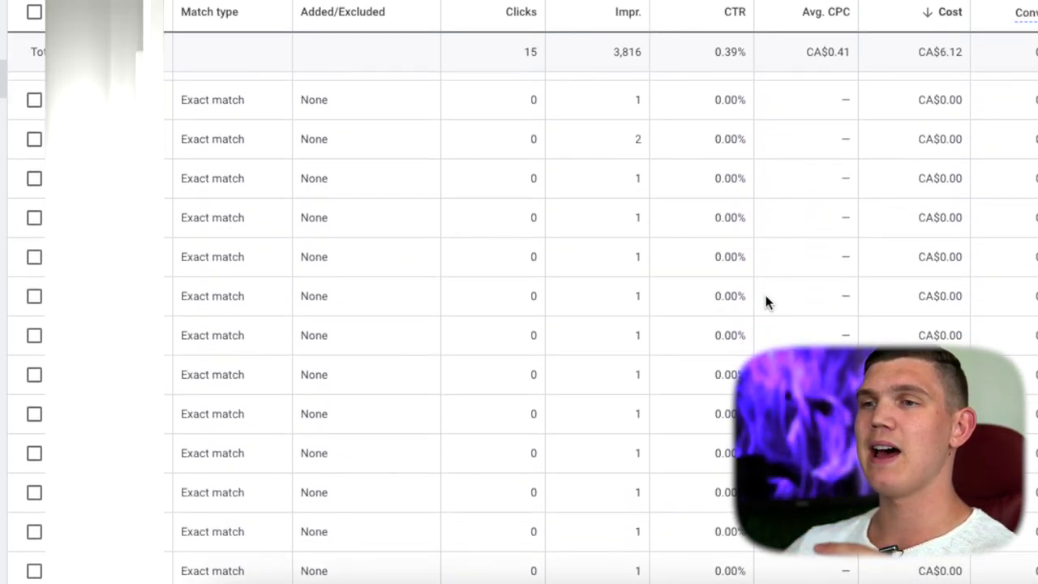
scroll(634, 338, "down", 5)
scroll(635, 341, "down", 8)
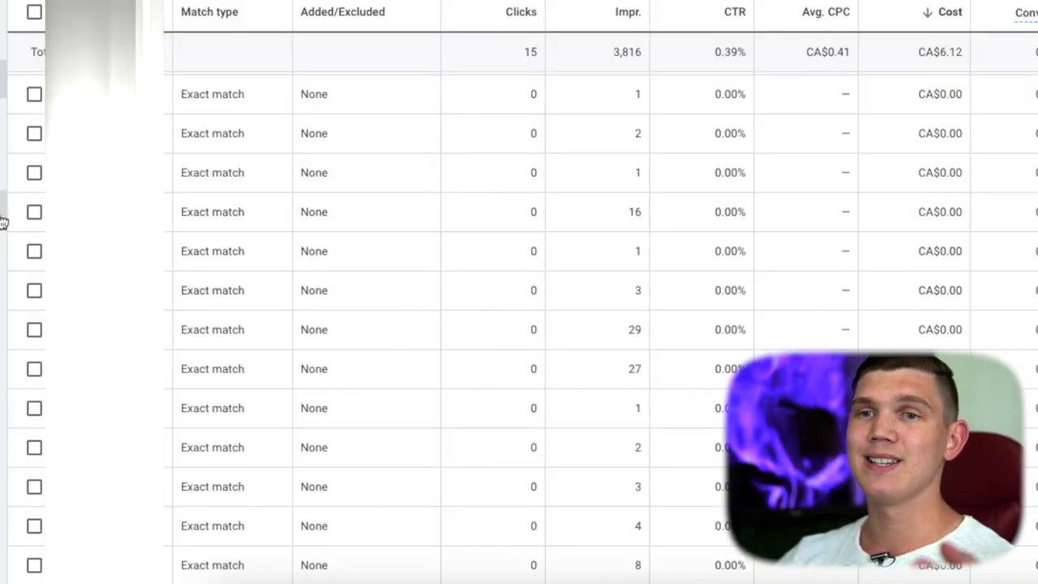
Step: Select five zero-click search terms, including those with 16, 29 and 27 impressions, as negative keyword candidates
left_click(34, 211)
left_click(34, 329)
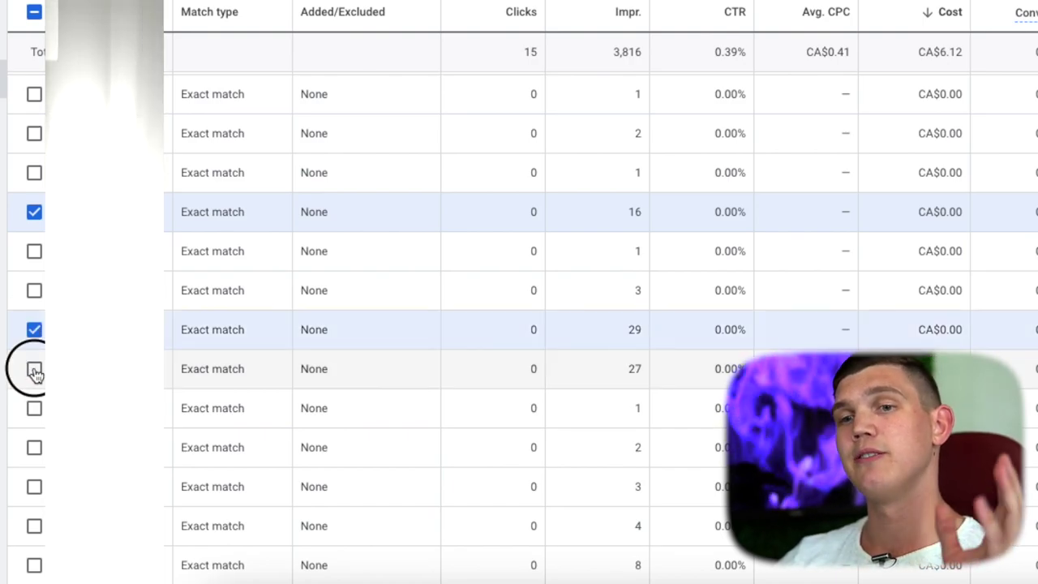
left_click(34, 369)
left_click(34, 408)
left_click(34, 447)
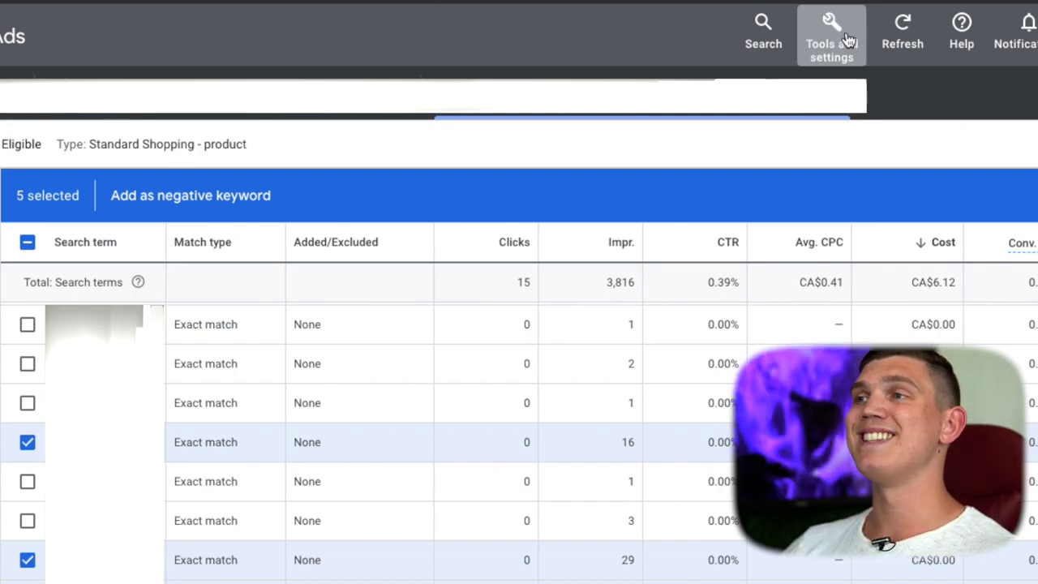
Step: Open the shared negative keyword lists and examine the phrase-match keywords and the option for applying the list to campaigns
left_click(846, 40)
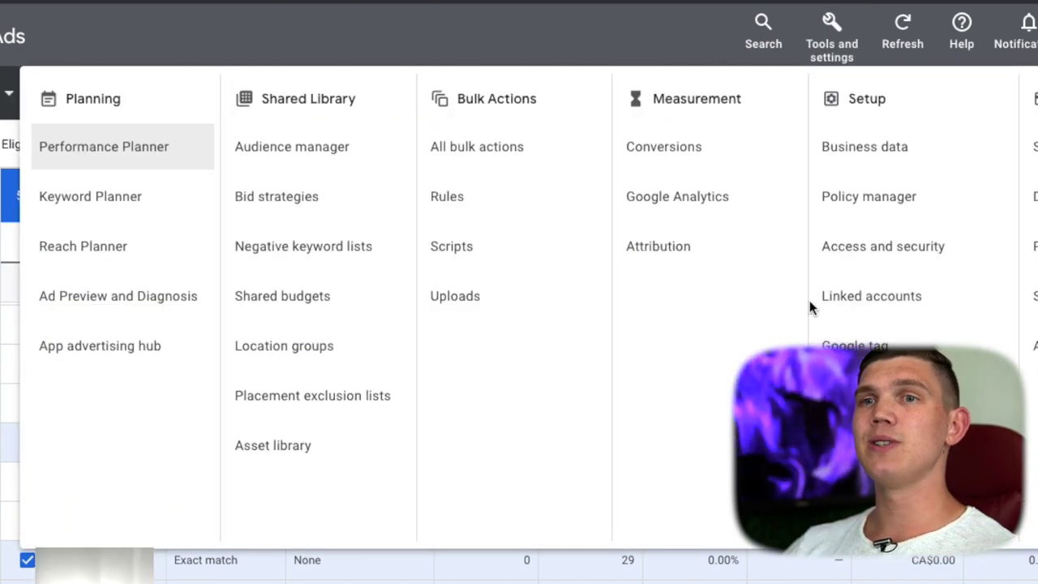
left_click(339, 247)
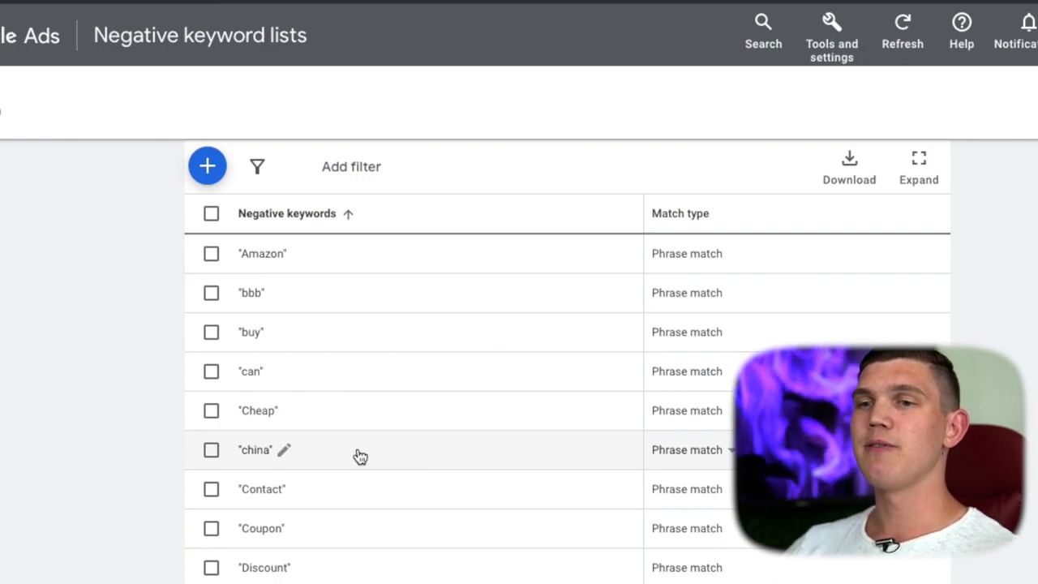
scroll(360, 457, "down", 10)
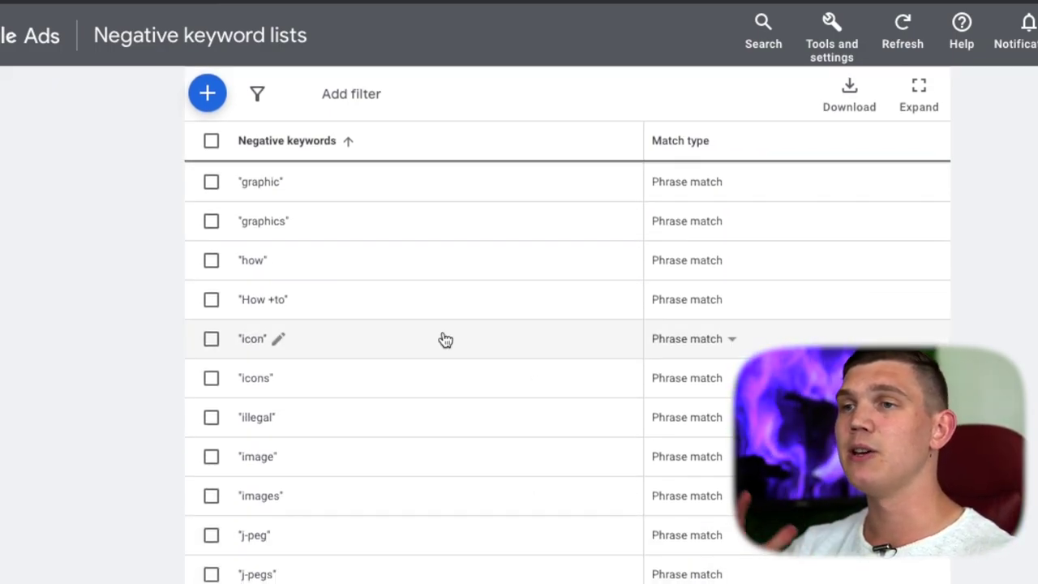
scroll(445, 339, "down", 10)
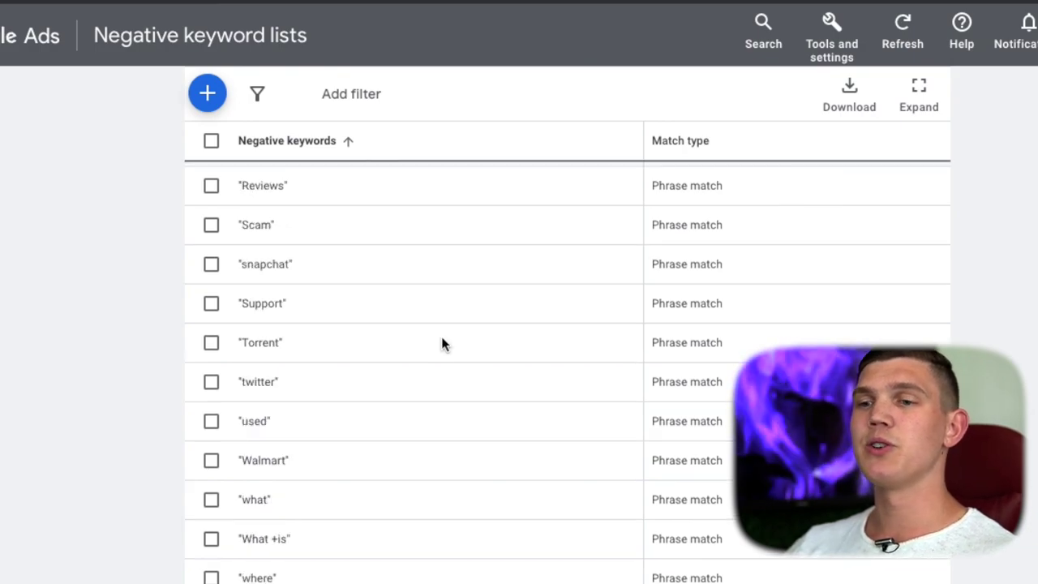
scroll(442, 343, "down", 1)
scroll(536, 503, "down", 5)
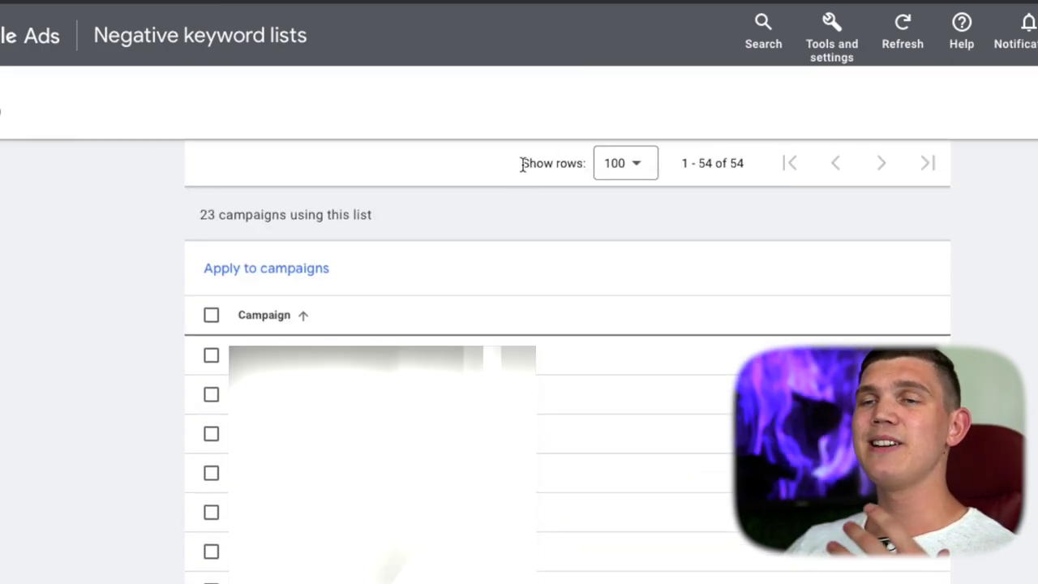
left_click(268, 269)
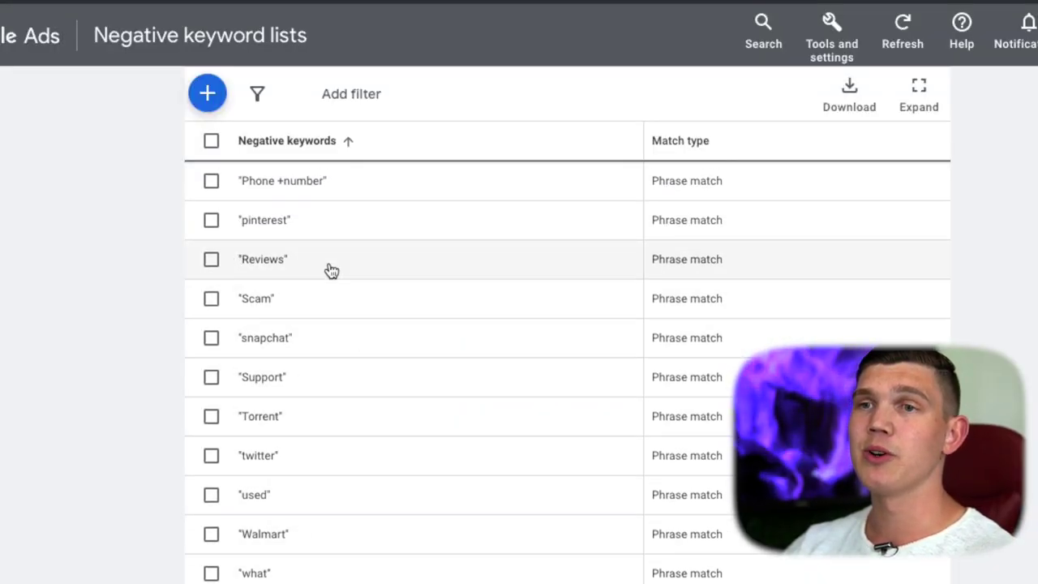
scroll(308, 459, "up", 5)
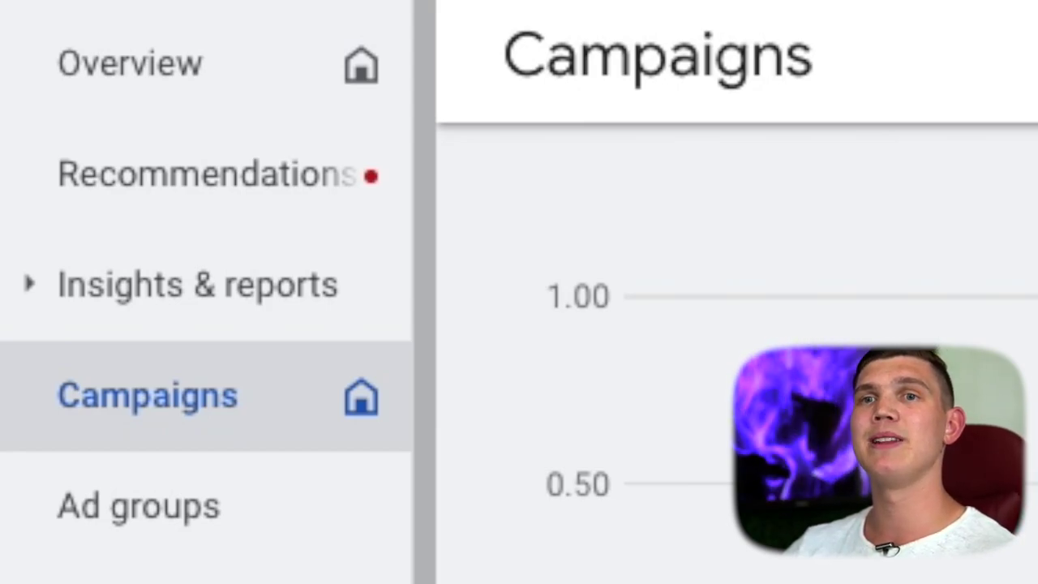
Step: Open the auto-apply recommendation settings and review which Maintain your ads types are enabled under ads, keywords and measurement
left_click(287, 177)
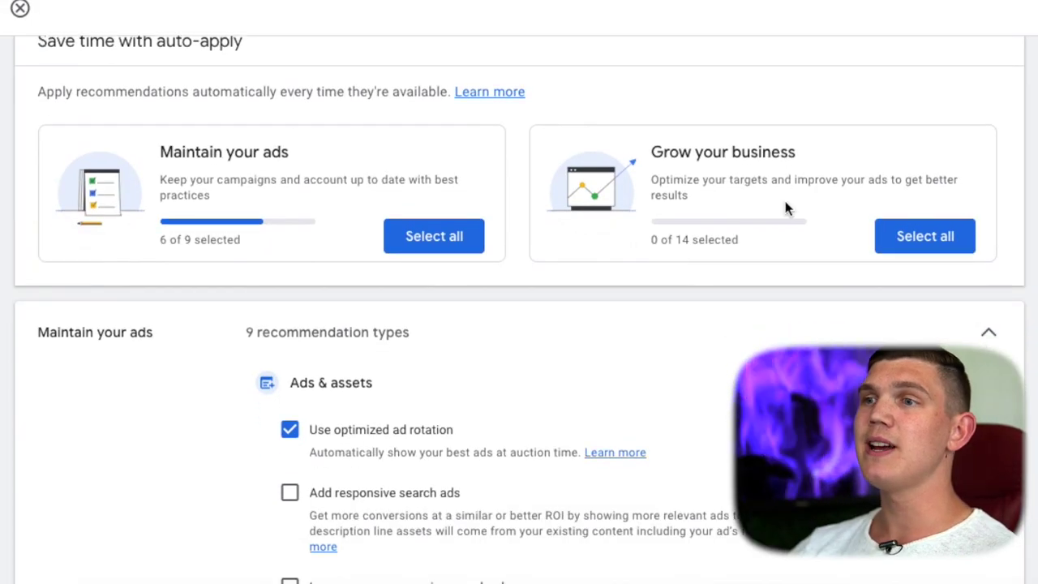
scroll(785, 201, "down", 1)
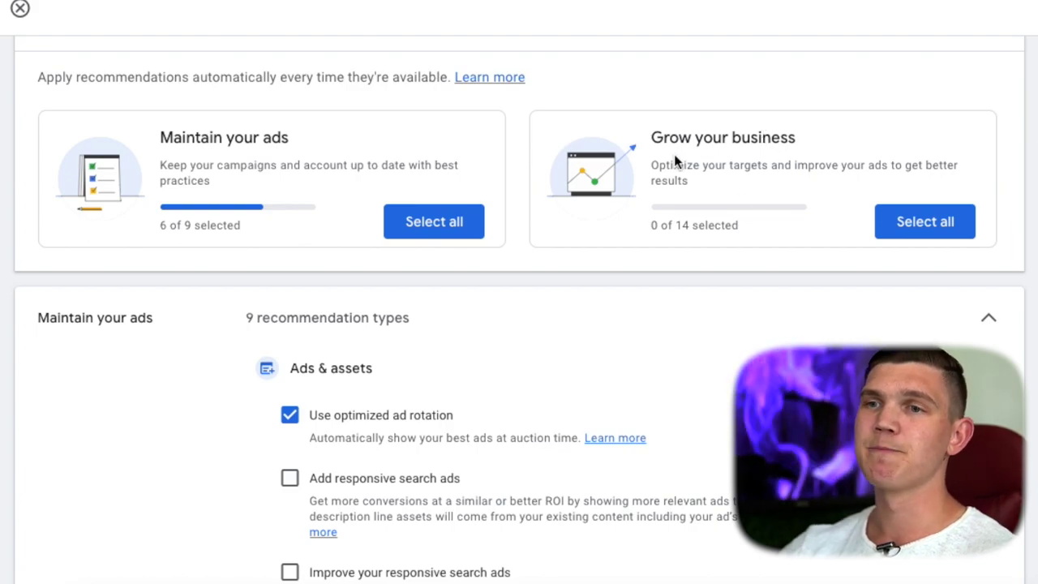
scroll(184, 174, "down", 2)
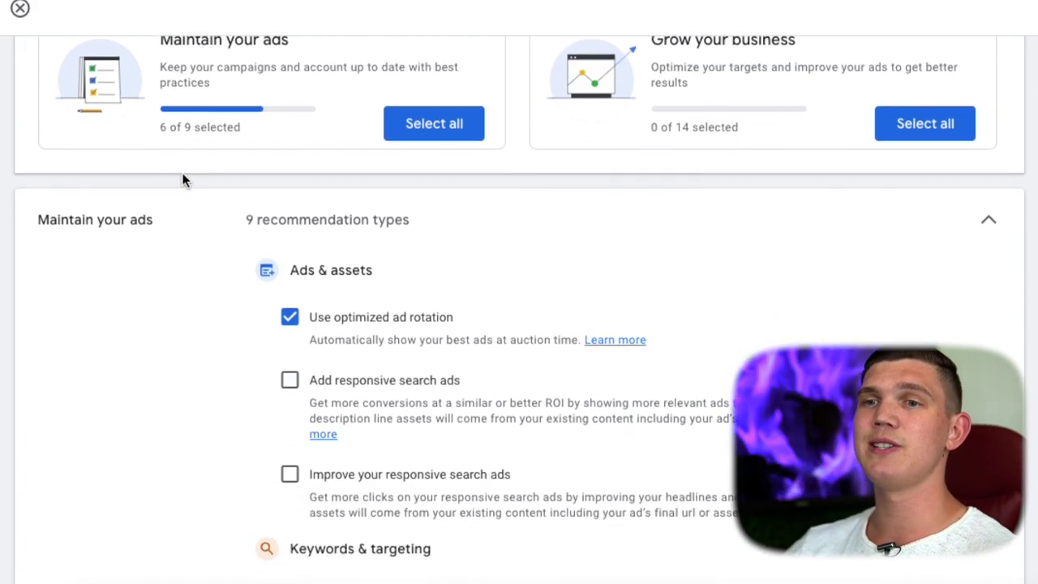
scroll(197, 250, "down", 2)
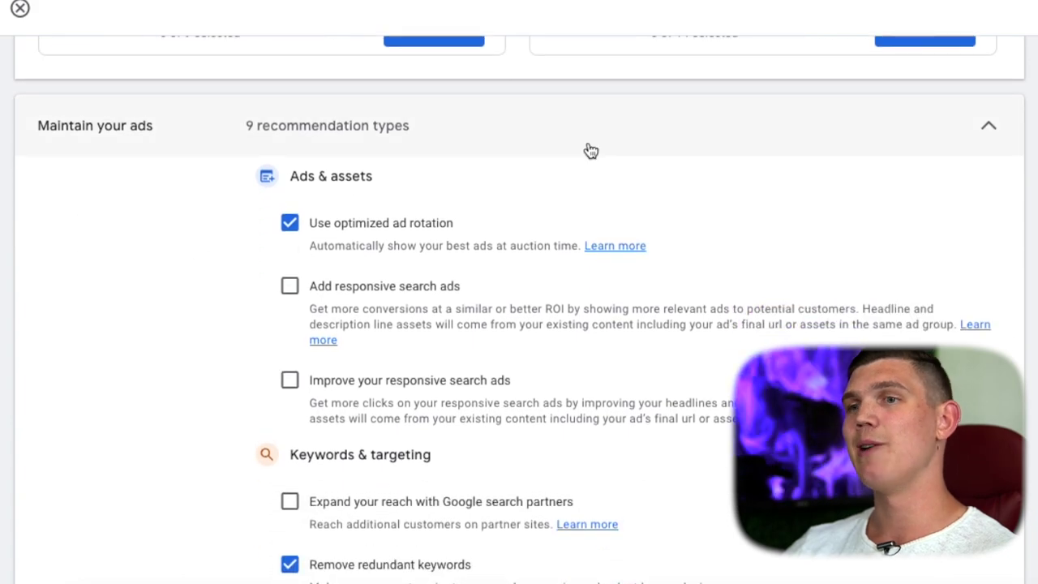
scroll(170, 205, "down", 1)
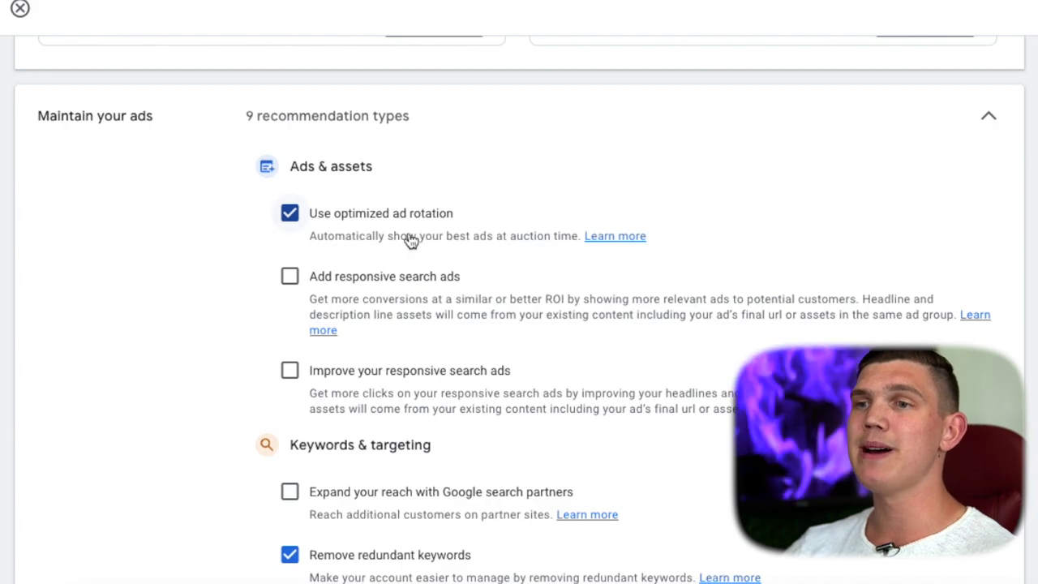
scroll(442, 220, "down", 1)
scroll(442, 218, "down", 3)
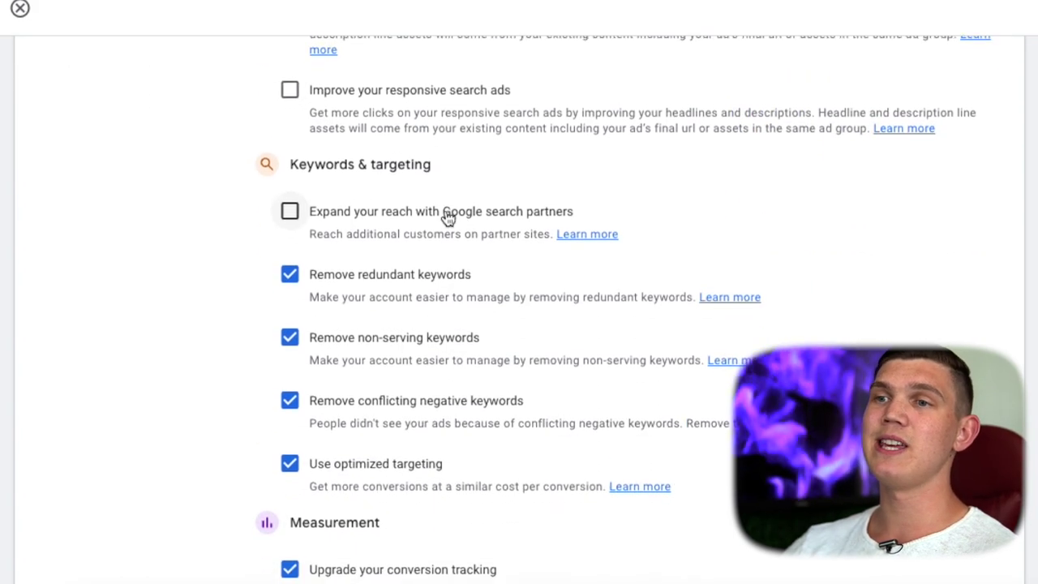
scroll(452, 240, "down", 1)
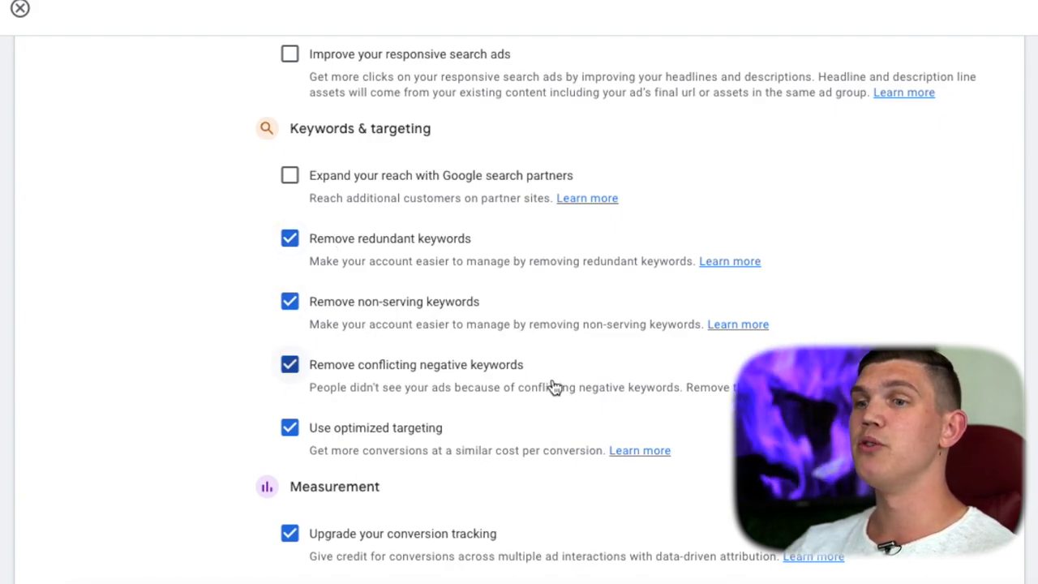
scroll(457, 431, "down", 1)
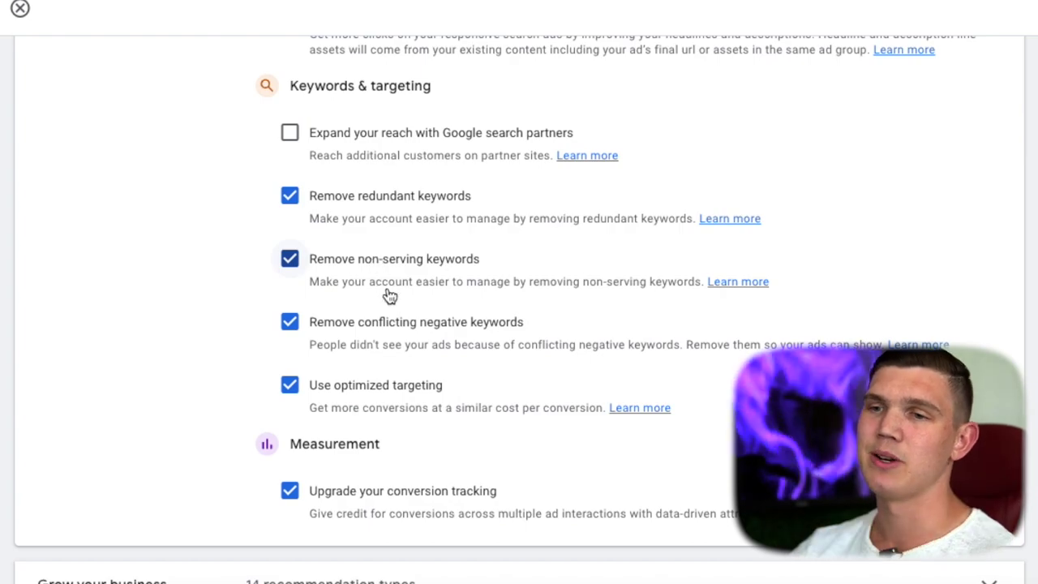
scroll(388, 296, "down", 1)
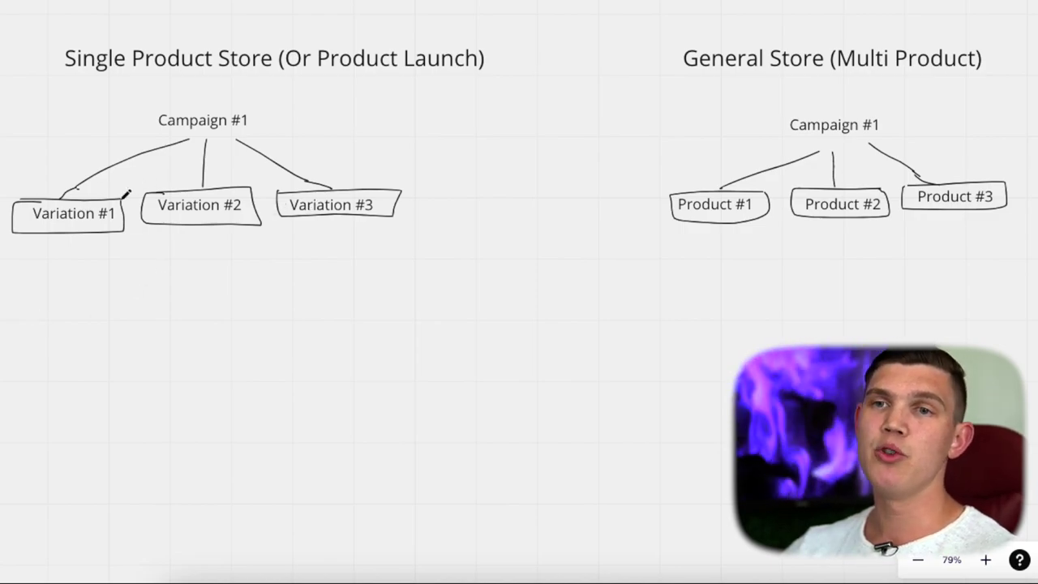
Step: On the Miro board, draw a cross under Variation #1 and check marks with down arrows under Variations #2 and #3
mouse_move(47, 234)
left_mouse_down()
mouse_move(79, 272)
mouse_move(31, 269)
left_mouse_up()
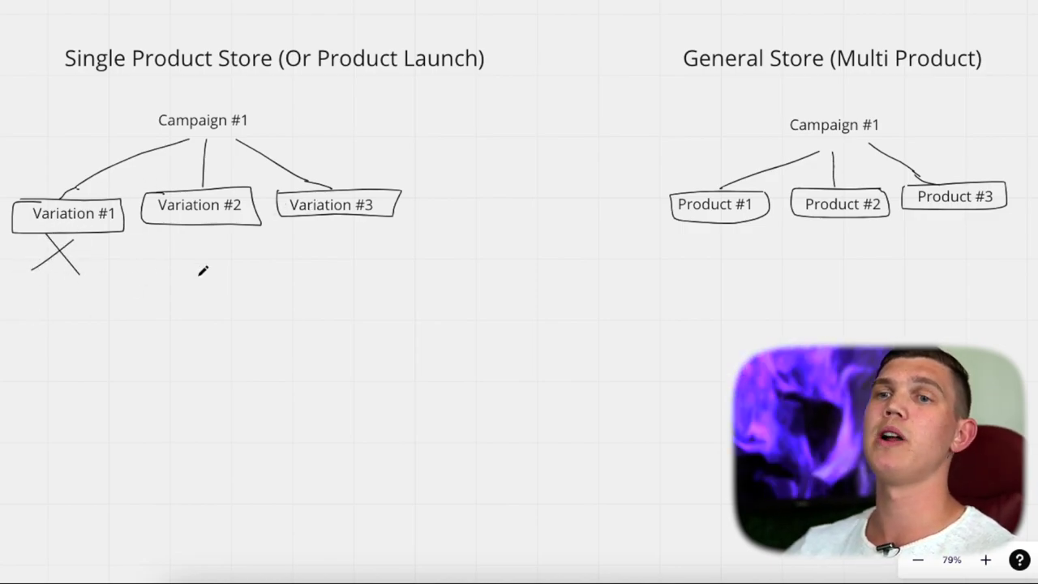
mouse_move(163, 238)
left_mouse_down()
mouse_move(195, 272)
mouse_move(238, 244)
left_mouse_up()
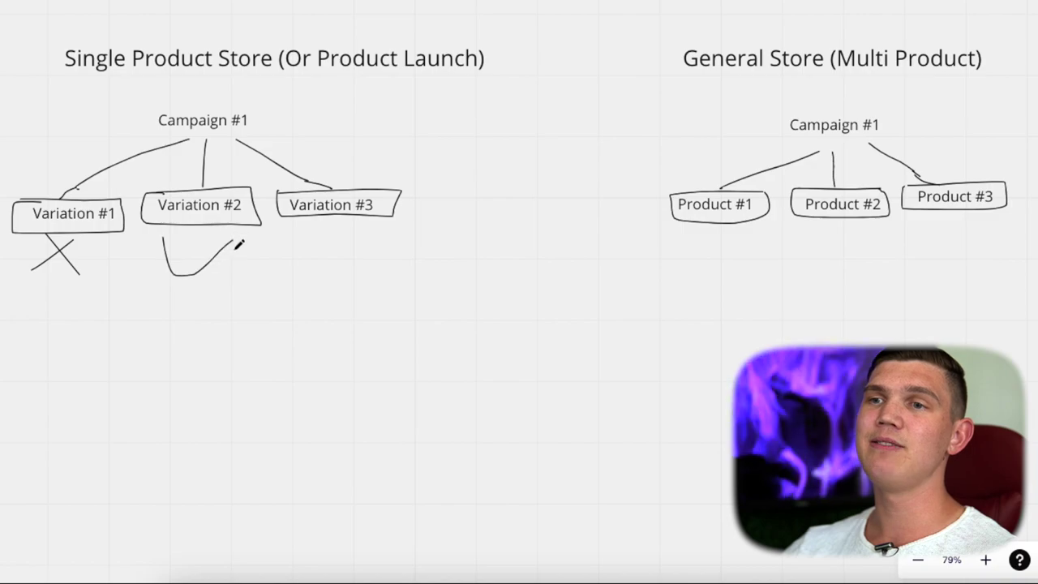
mouse_move(303, 244)
left_mouse_down()
mouse_move(311, 265)
mouse_move(416, 209)
left_mouse_up()
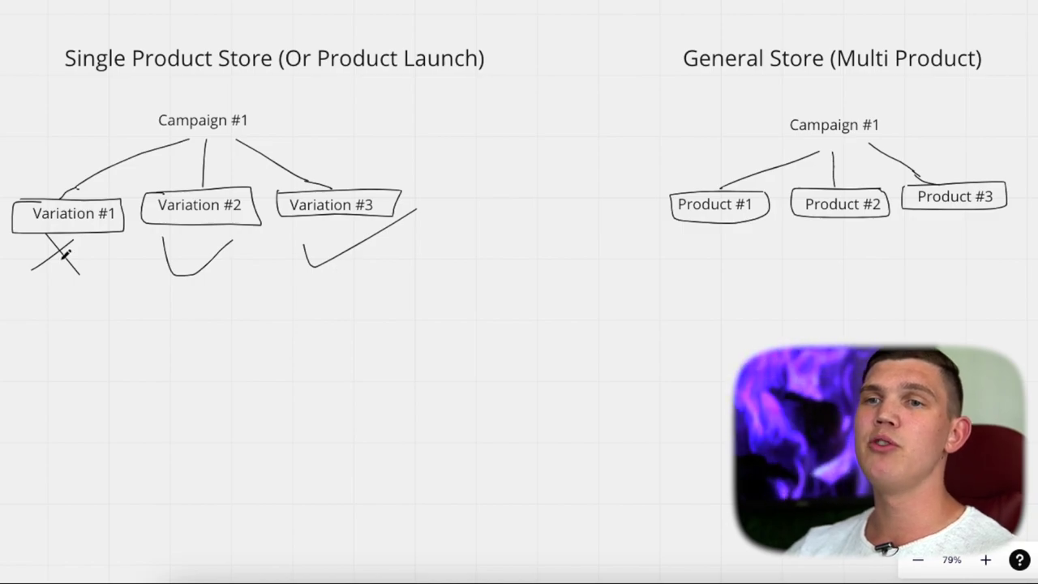
mouse_move(176, 298)
left_mouse_down()
mouse_move(174, 343)
mouse_move(190, 332)
mouse_move(152, 324)
left_mouse_up()
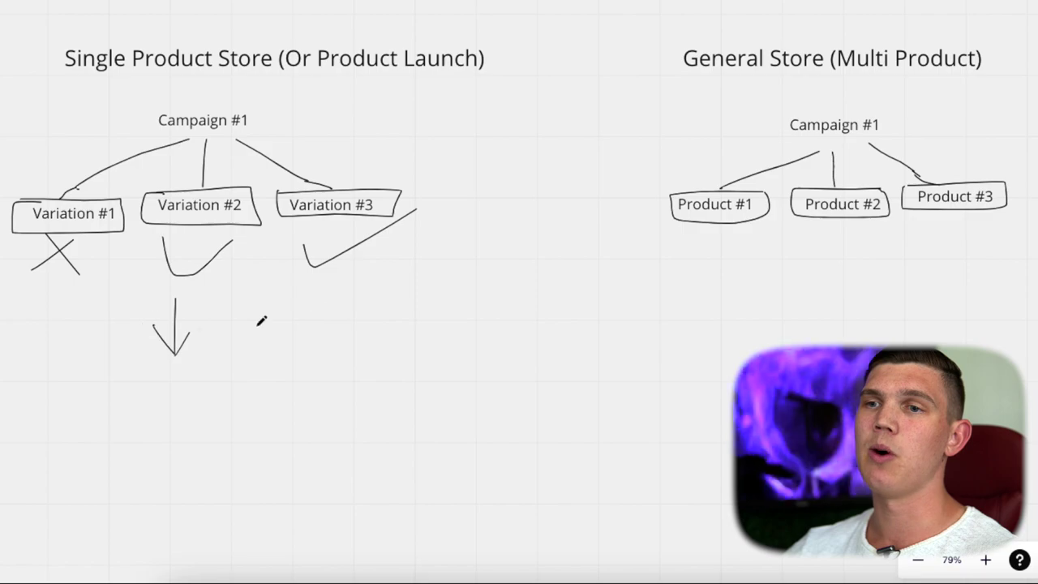
mouse_move(324, 283)
left_mouse_down()
mouse_move(327, 377)
mouse_move(303, 343)
left_mouse_up()
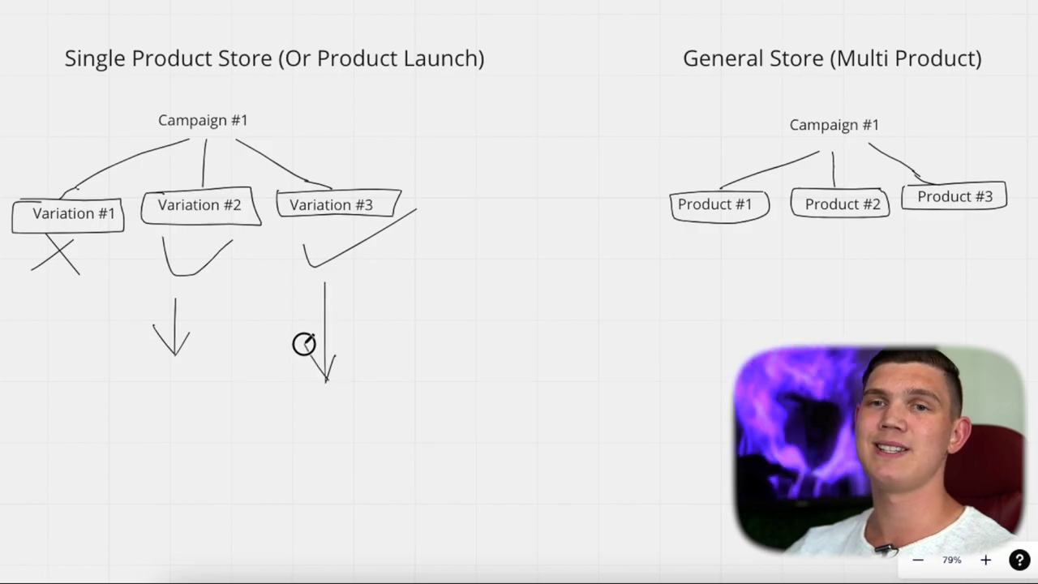
Step: Add the label "($100 Budget)" with a star beside Campaign #1 and draw arrows from it towards the variations and the General Store campaign
type("($100 Budget)")
left_click(479, 185)
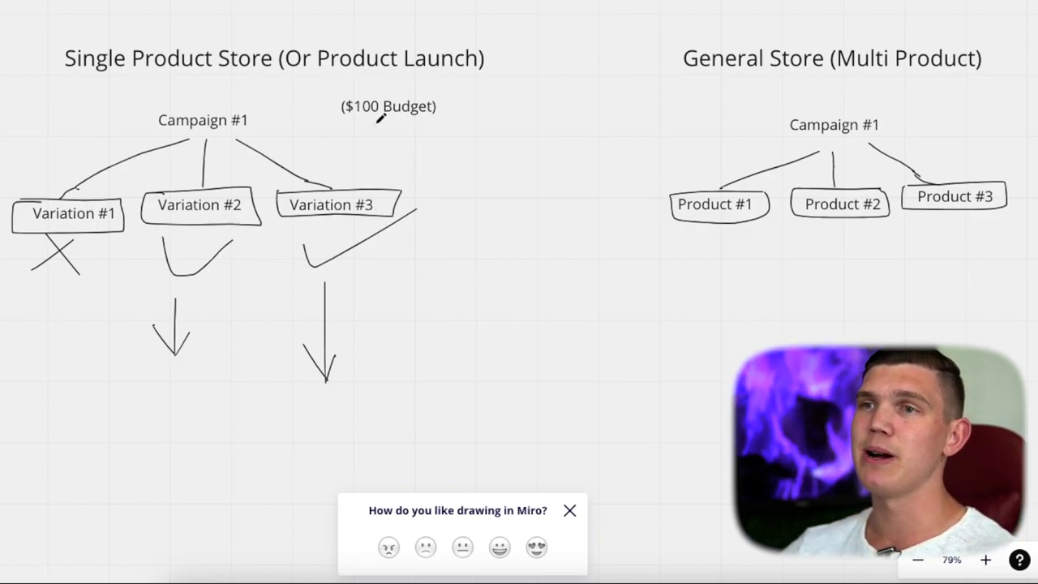
left_click_drag(452, 100, 367, 165)
mouse_move(300, 140)
left_mouse_down()
mouse_move(235, 171)
mouse_move(308, 168)
left_mouse_up()
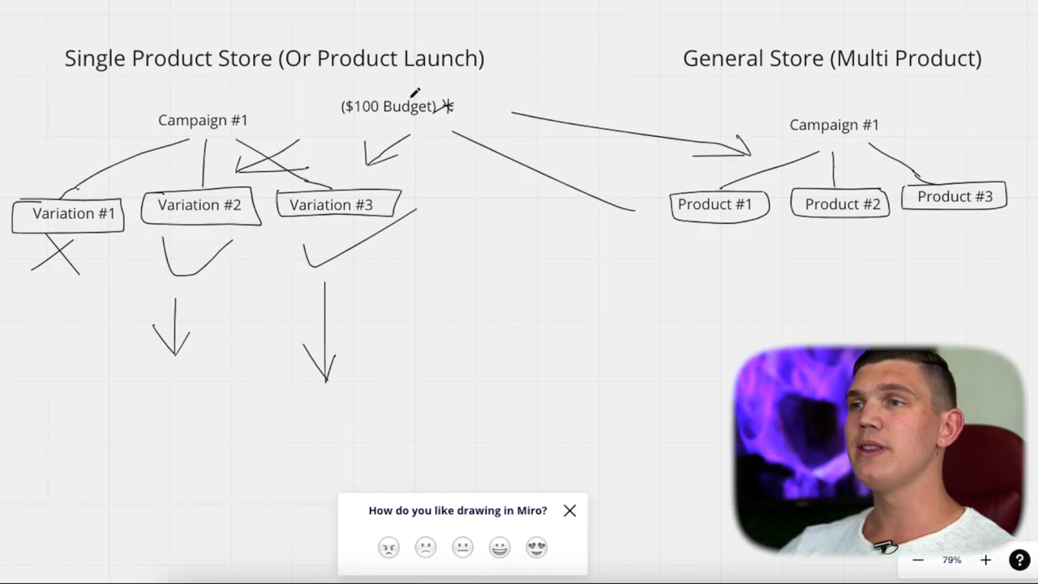
mouse_move(625, 191)
left_mouse_down()
mouse_move(635, 210)
mouse_move(603, 214)
left_mouse_up()
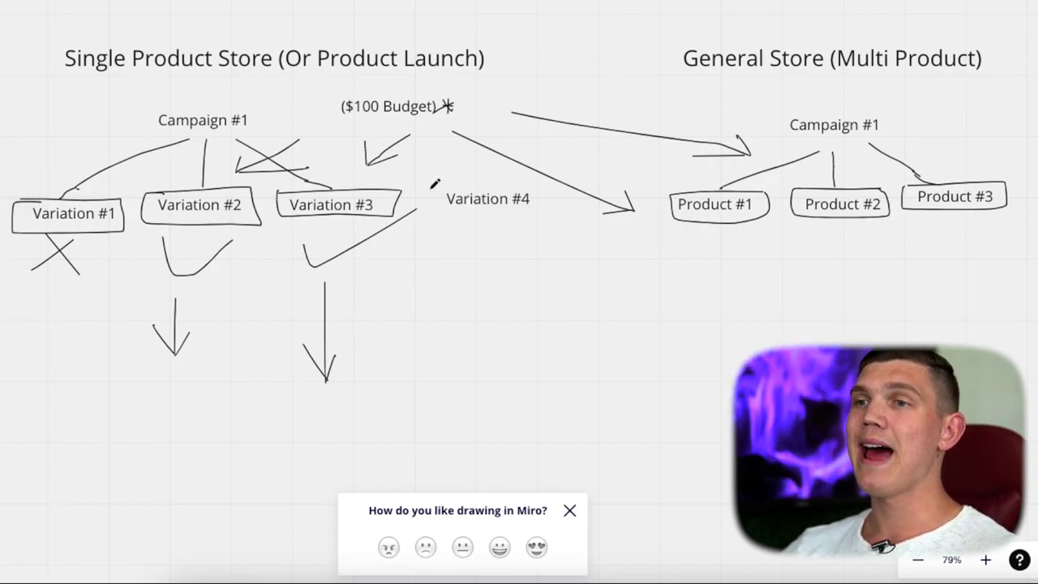
Step: Add a boxed "Variation #4" label beside Variation #3 and draw small marks directly under Variations #3 and #2
mouse_move(434, 183)
left_mouse_down()
mouse_move(538, 186)
mouse_move(540, 213)
mouse_move(410, 208)
mouse_move(444, 192)
left_mouse_up()
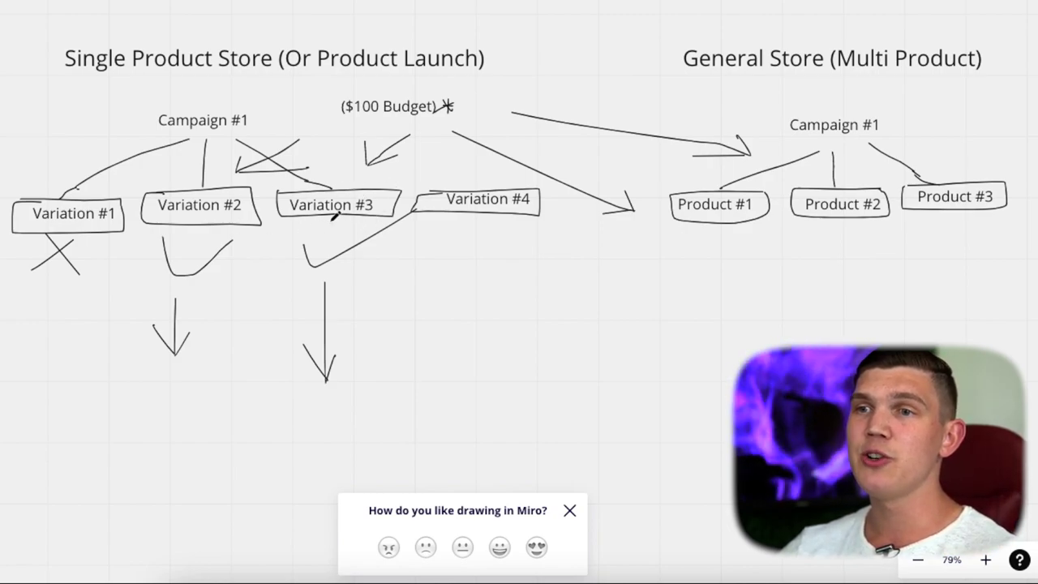
left_click_drag(338, 226, 330, 228)
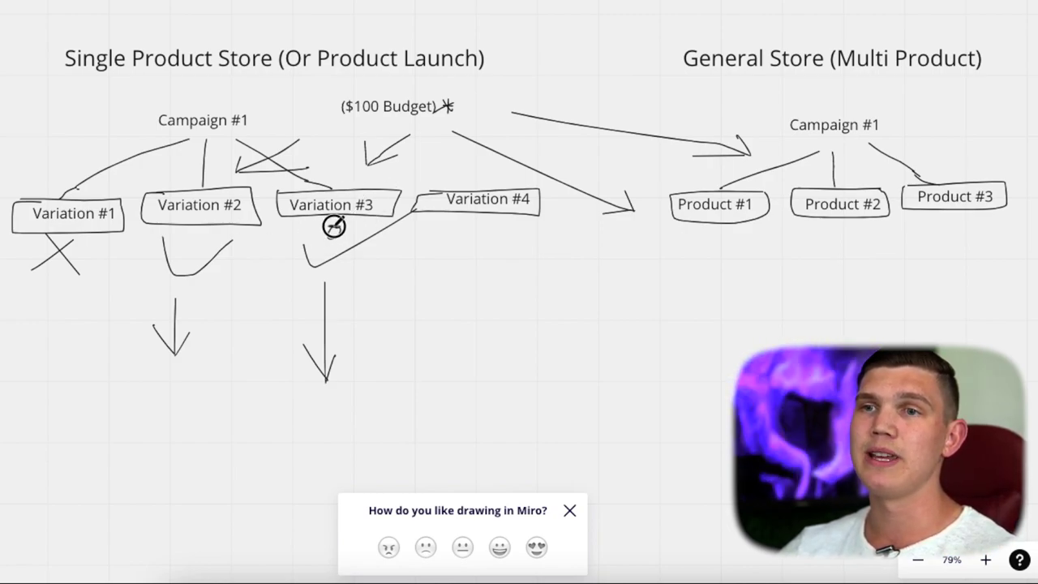
mouse_move(194, 226)
left_mouse_down()
mouse_move(183, 233)
mouse_move(193, 229)
left_mouse_up()
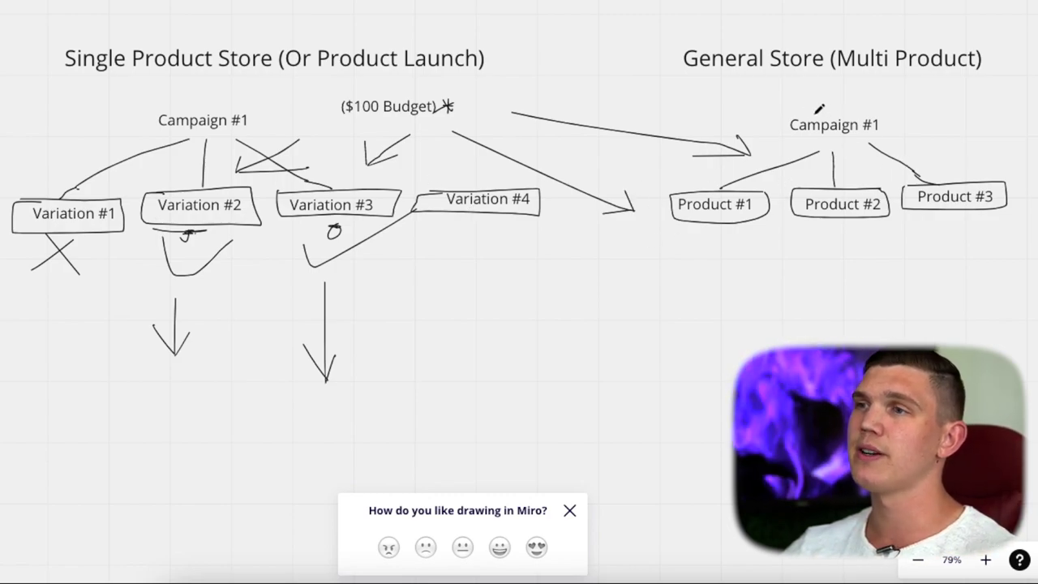
Step: Draw horizontal lines above and below the Campaign #1 label in both the General Store and Single Product Store diagrams
left_click_drag(788, 107, 913, 107)
left_click_drag(843, 133, 942, 129)
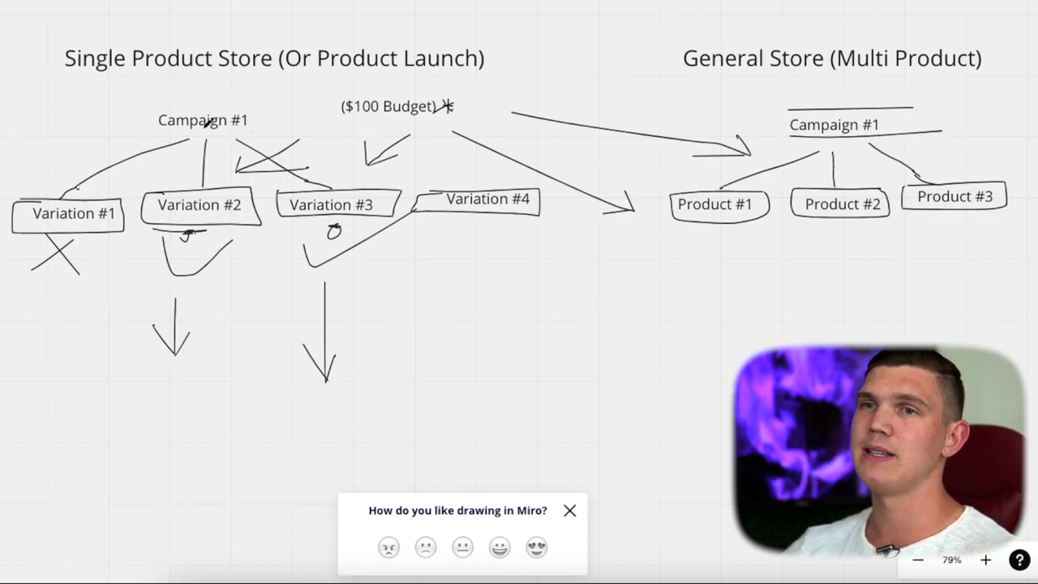
left_click_drag(155, 109, 258, 109)
left_click_drag(157, 130, 310, 129)
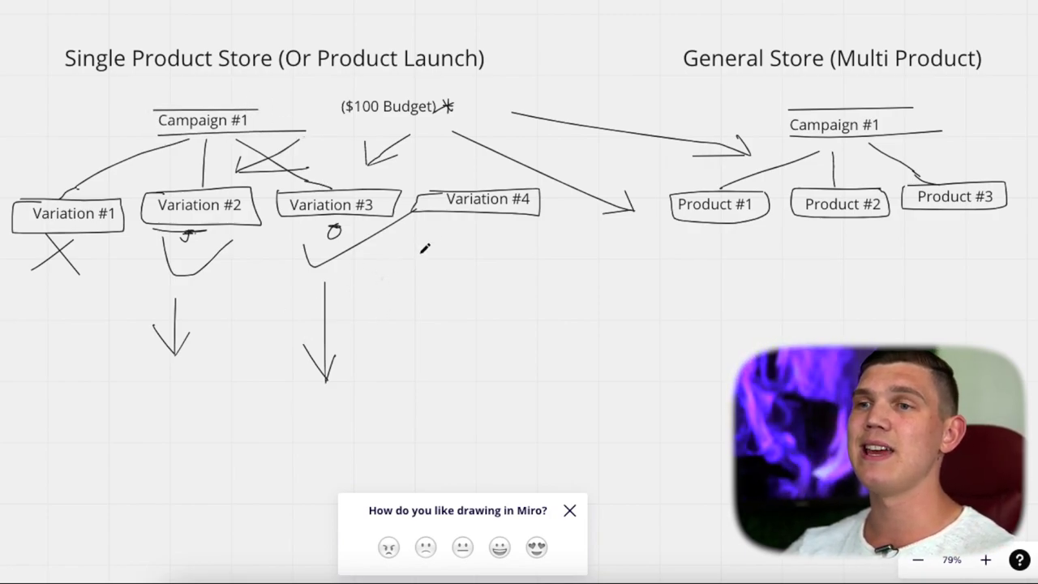
Step: Draw a check mark and down arrow under Variation #4, and place the labels "Variation #2", "Variation #3" and "Campaign #1" beneath the three arrows
mouse_move(454, 230)
left_mouse_down()
mouse_move(489, 235)
mouse_move(539, 215)
left_mouse_up()
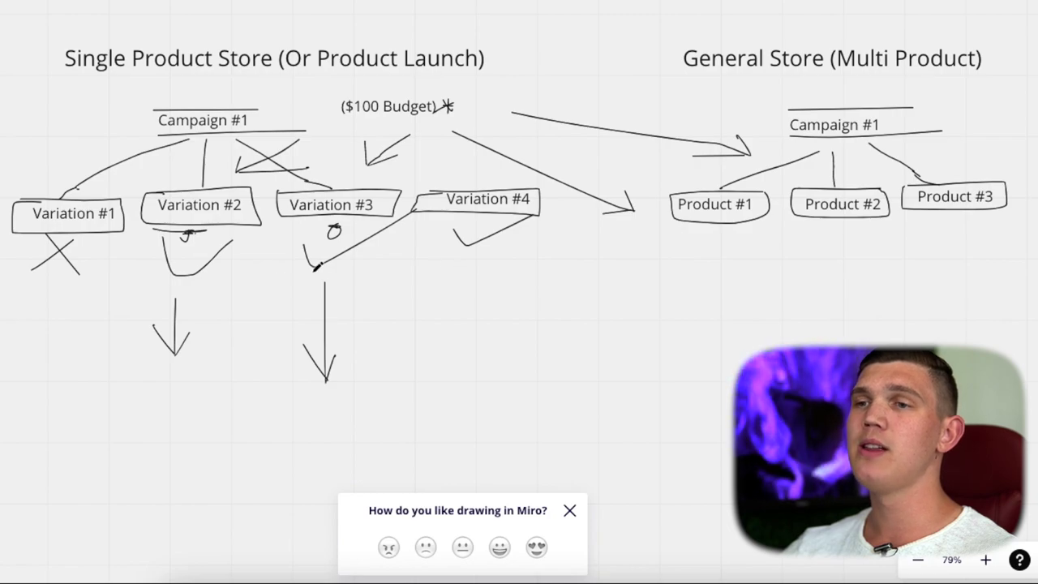
mouse_move(468, 261)
left_mouse_down()
mouse_move(471, 319)
mouse_move(491, 306)
mouse_move(424, 296)
left_mouse_up()
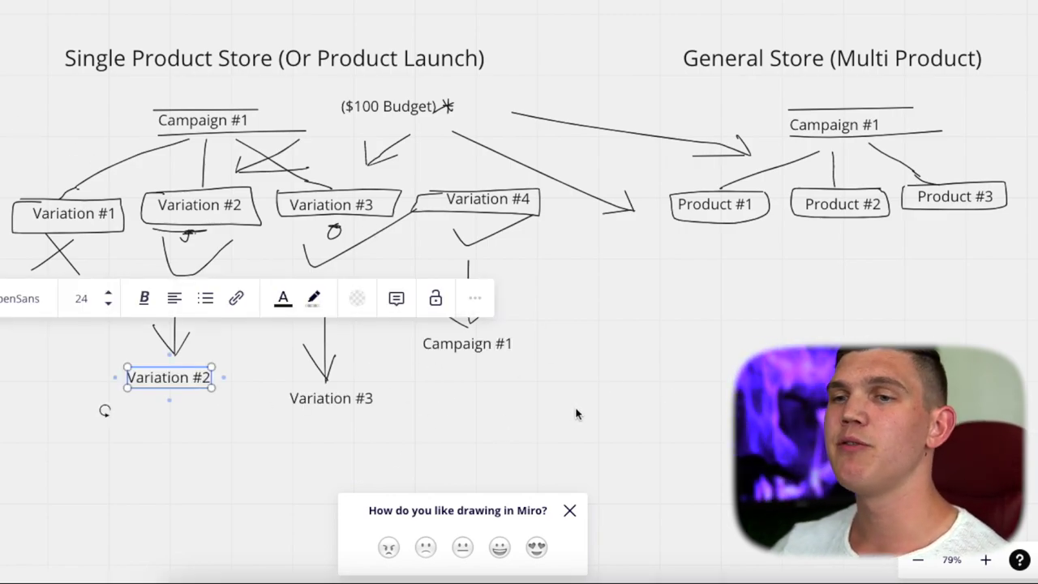
left_click(576, 412)
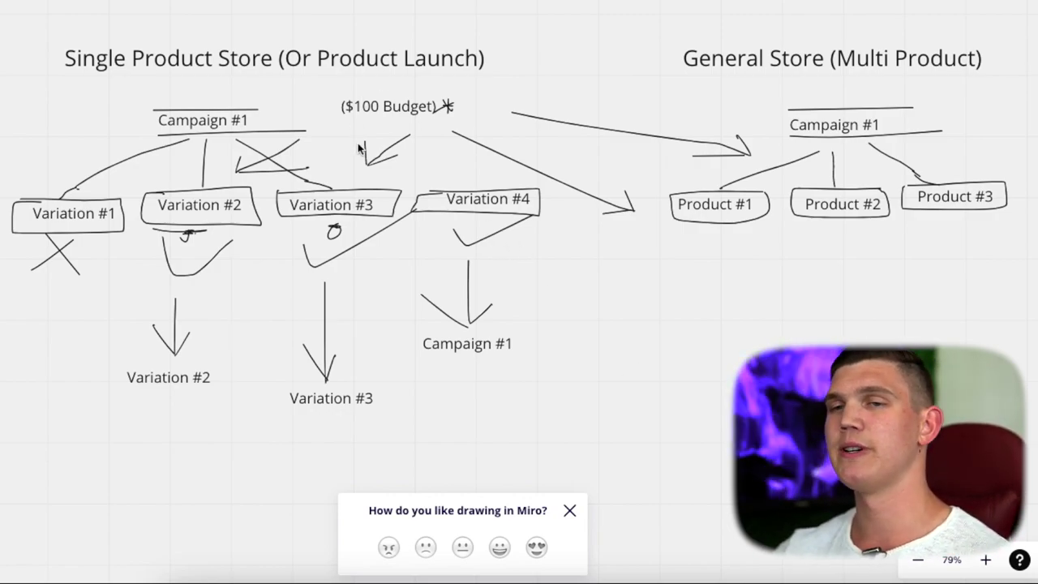
scroll(364, 153, "down", 3)
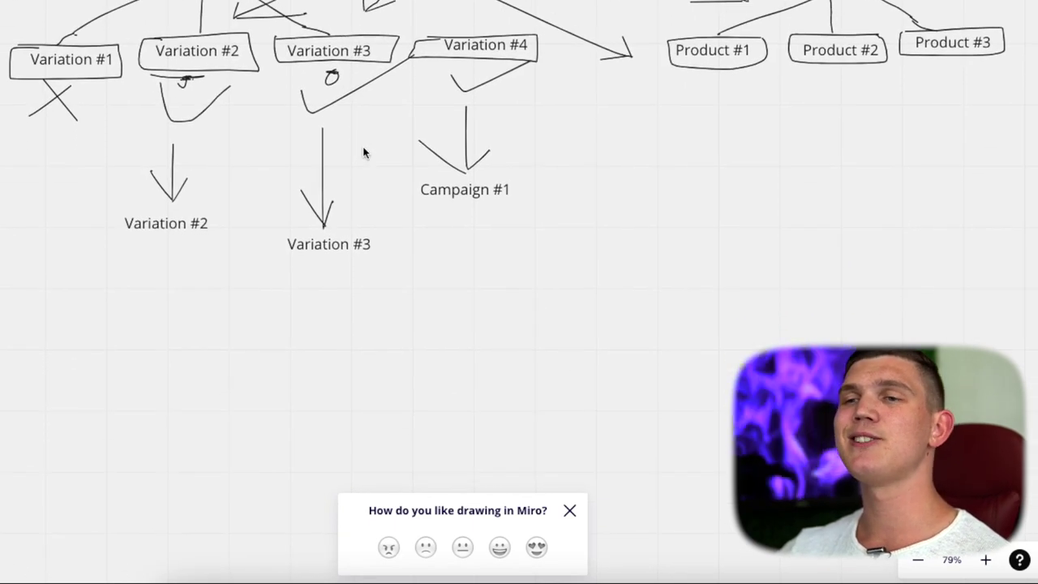